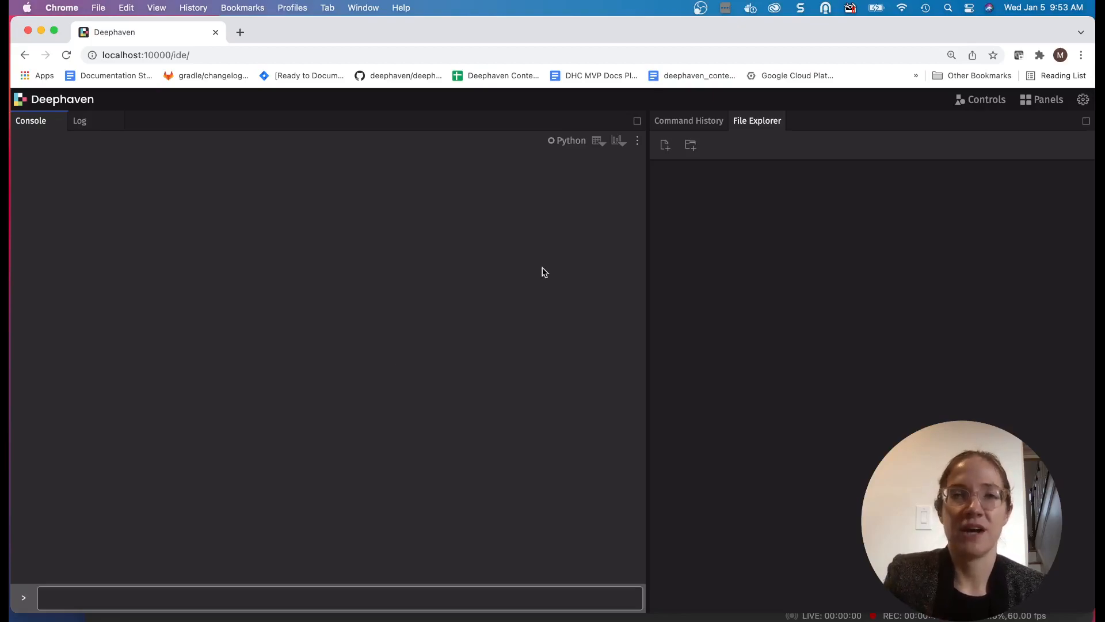
- Upload the insurance.csv file as a table named insurance, using the Default csv (trimmed) format with first-row column headers
{"action": "left_click", "coordinate": [638, 141]}
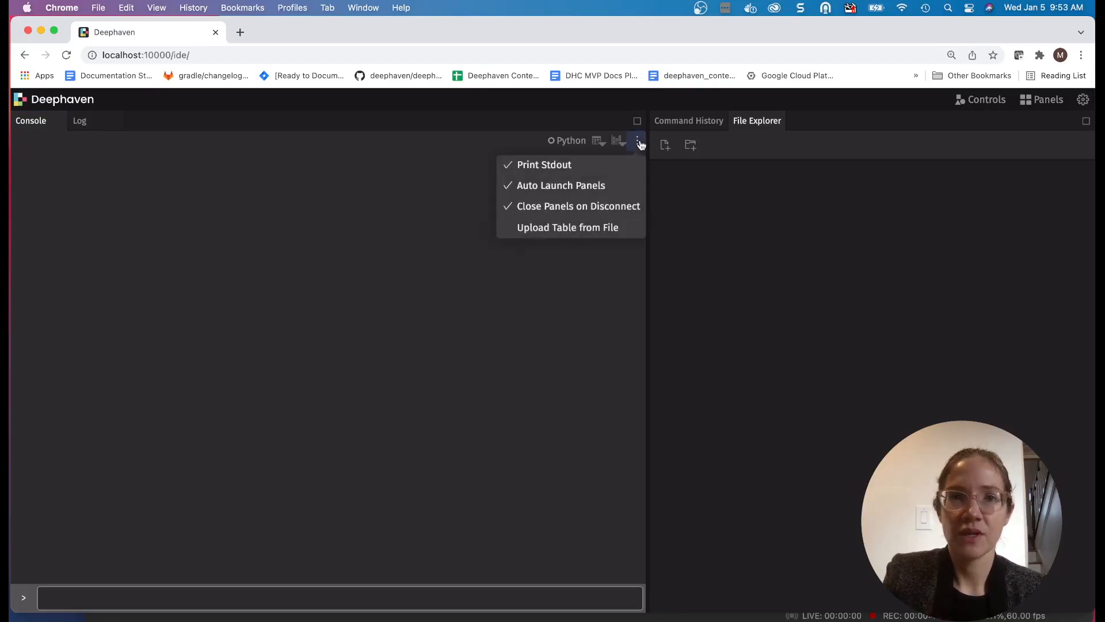
{"action": "left_click", "coordinate": [626, 229]}
{"action": "left_click", "coordinate": [340, 419]}
{"action": "left_click", "coordinate": [302, 250]}
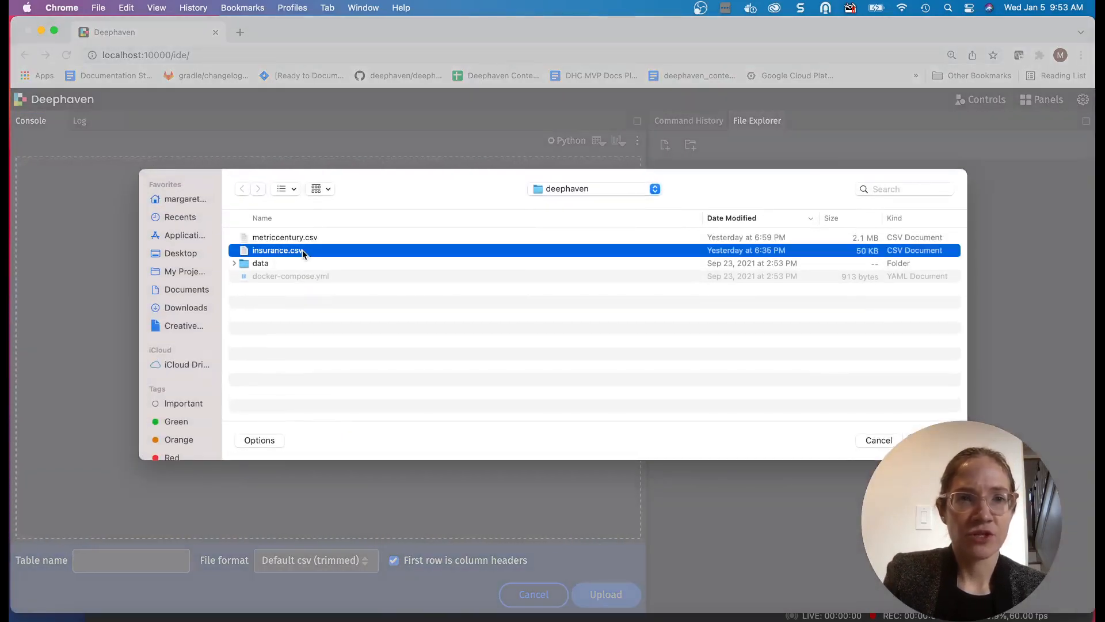
{"action": "double_click", "coordinate": [302, 250]}
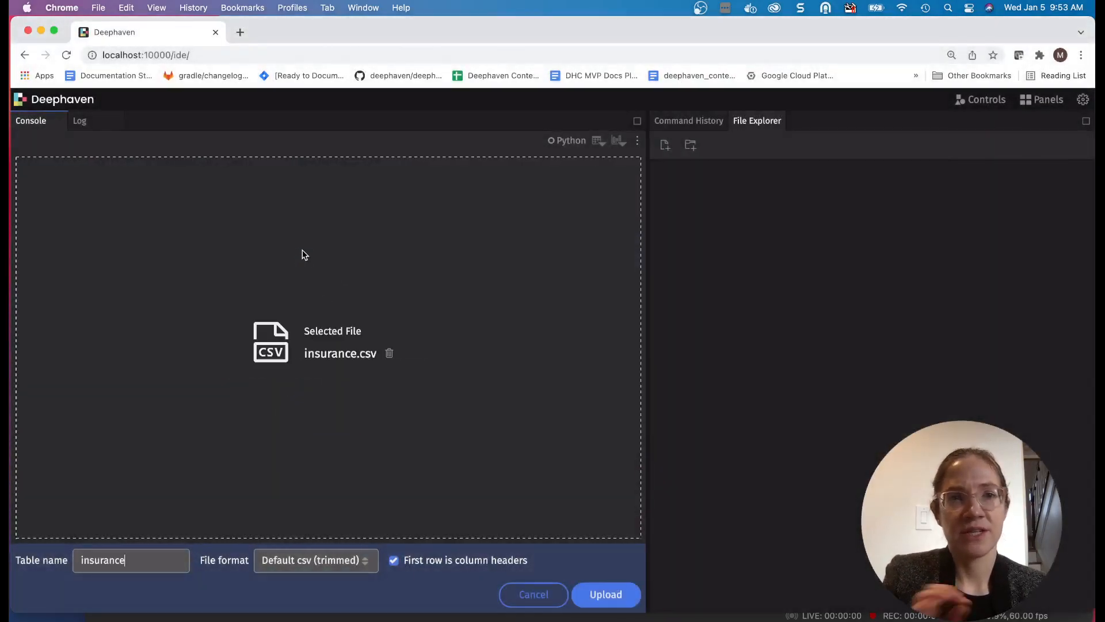
{"action": "left_click", "coordinate": [623, 602]}
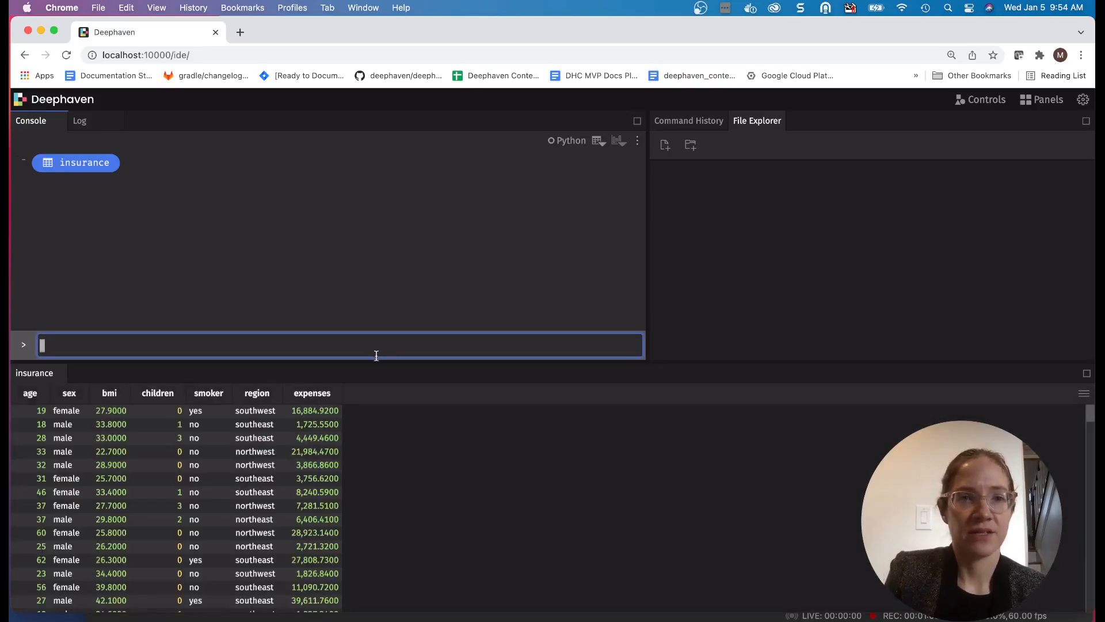
- Enlarge the insurance table's area and sort the table by age in ascending order
{"action": "left_click_drag", "start_coordinate": [377, 363], "coordinate": [387, 235]}
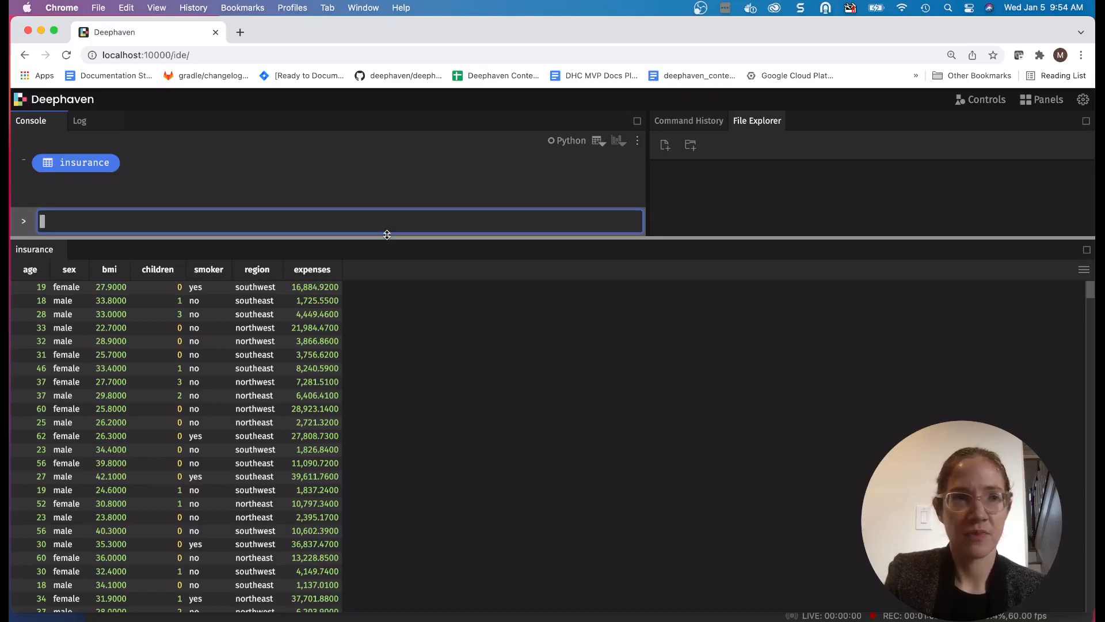
{"action": "left_click", "coordinate": [30, 269]}
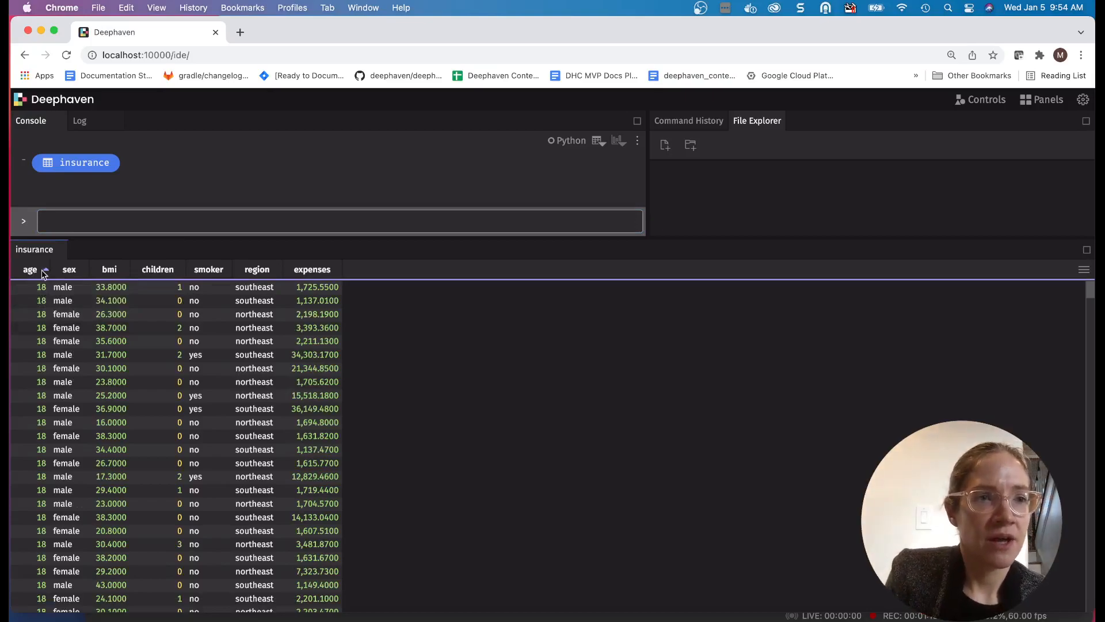
{"action": "mouse_move", "coordinate": [68, 274]}
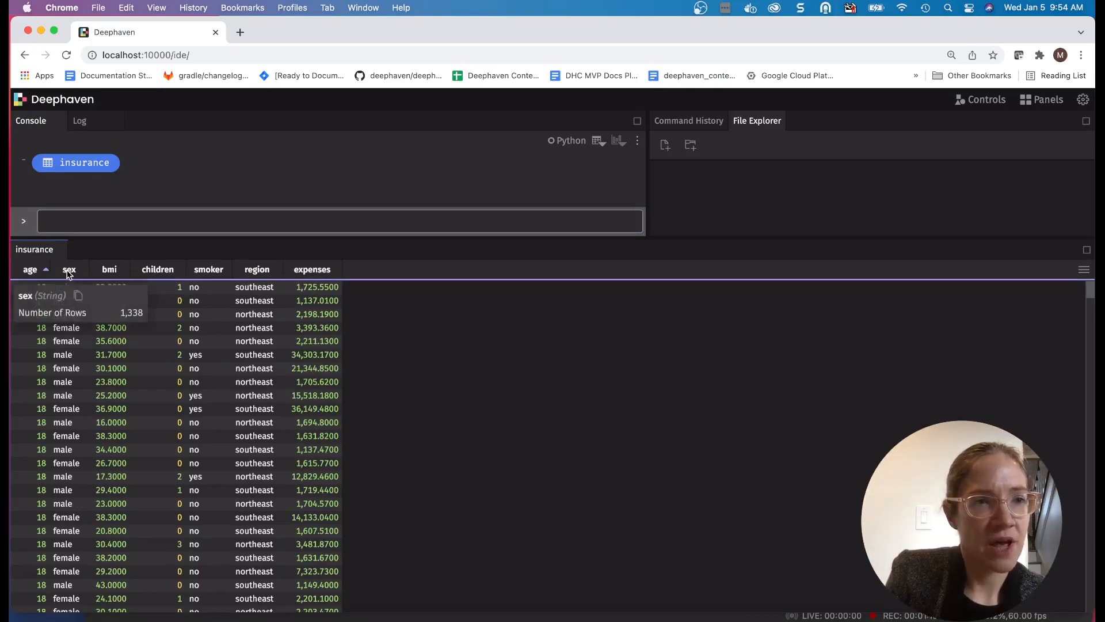
{"action": "mouse_move", "coordinate": [117, 272]}
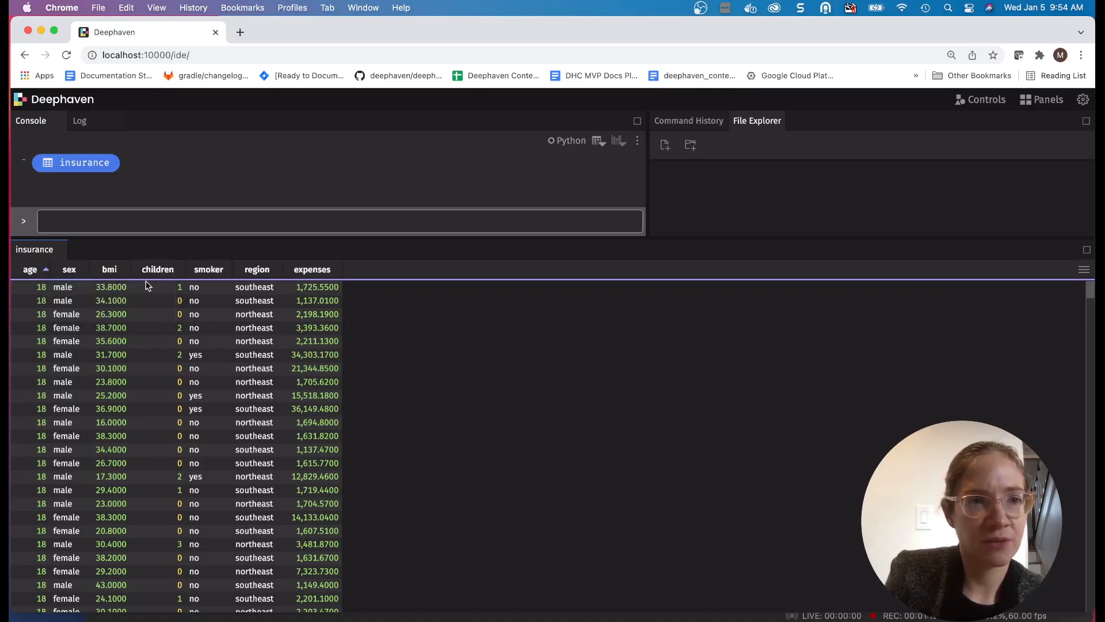
{"action": "right_click", "coordinate": [123, 316]}
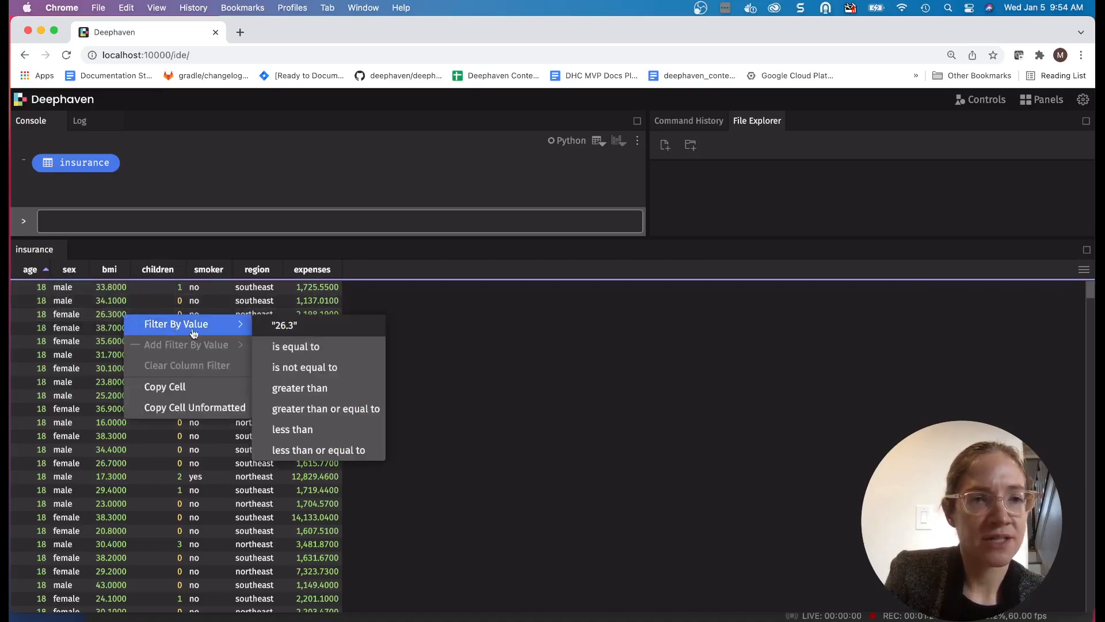
{"action": "mouse_move", "coordinate": [221, 327]}
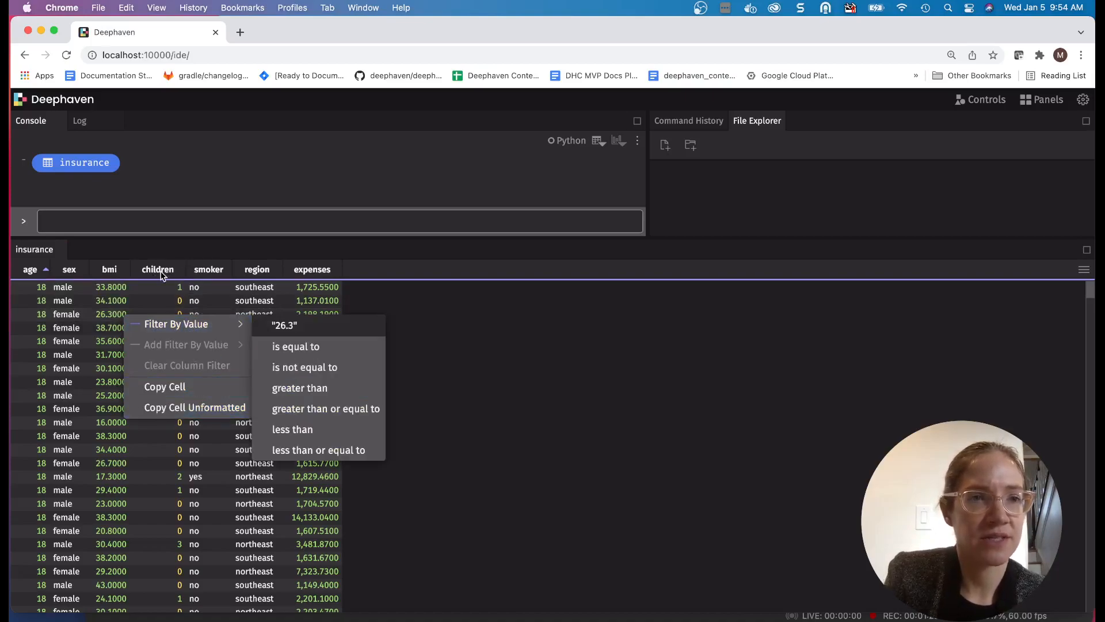
{"action": "right_click", "coordinate": [211, 272]}
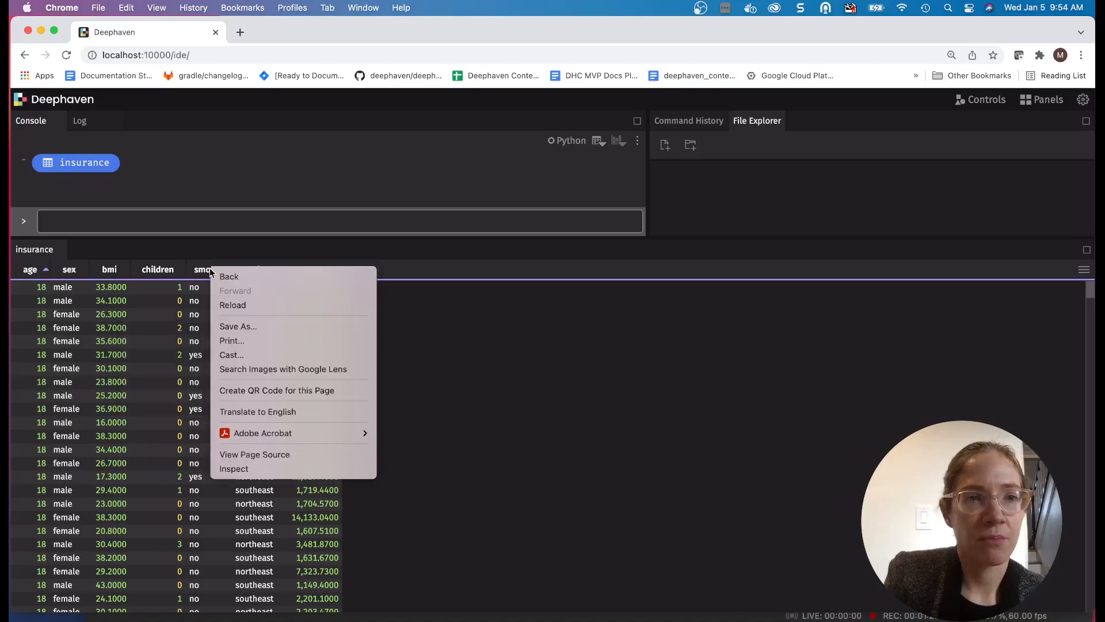
{"action": "left_click", "coordinate": [206, 269]}
- Show the quick filters on the insurance table and filter the smoker column by yes
{"action": "right_click", "coordinate": [201, 273]}
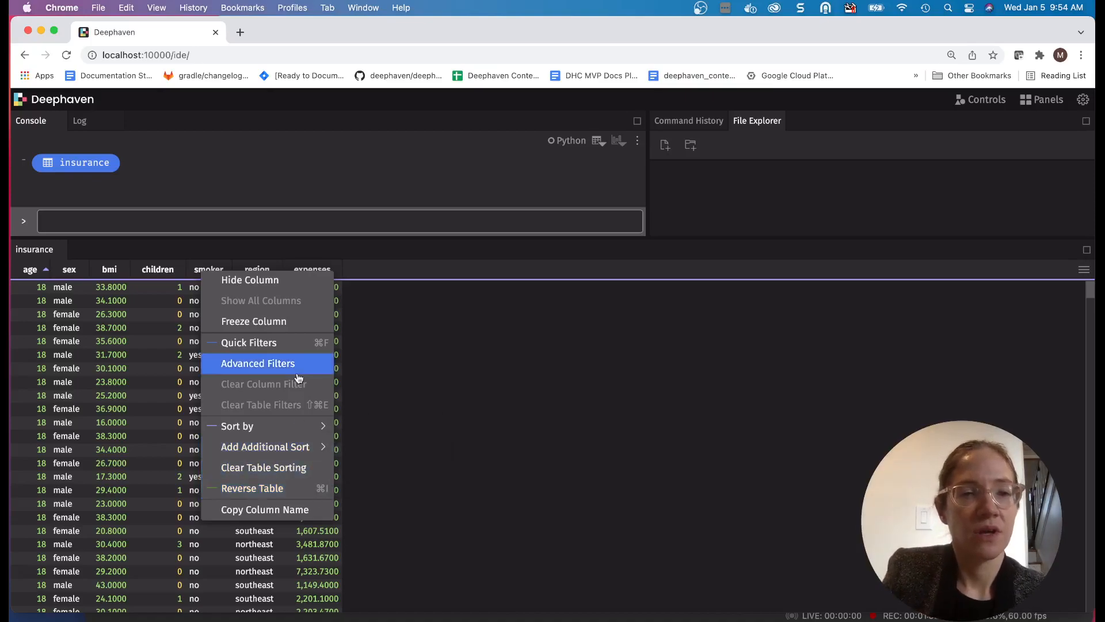
{"action": "left_click", "coordinate": [293, 346]}
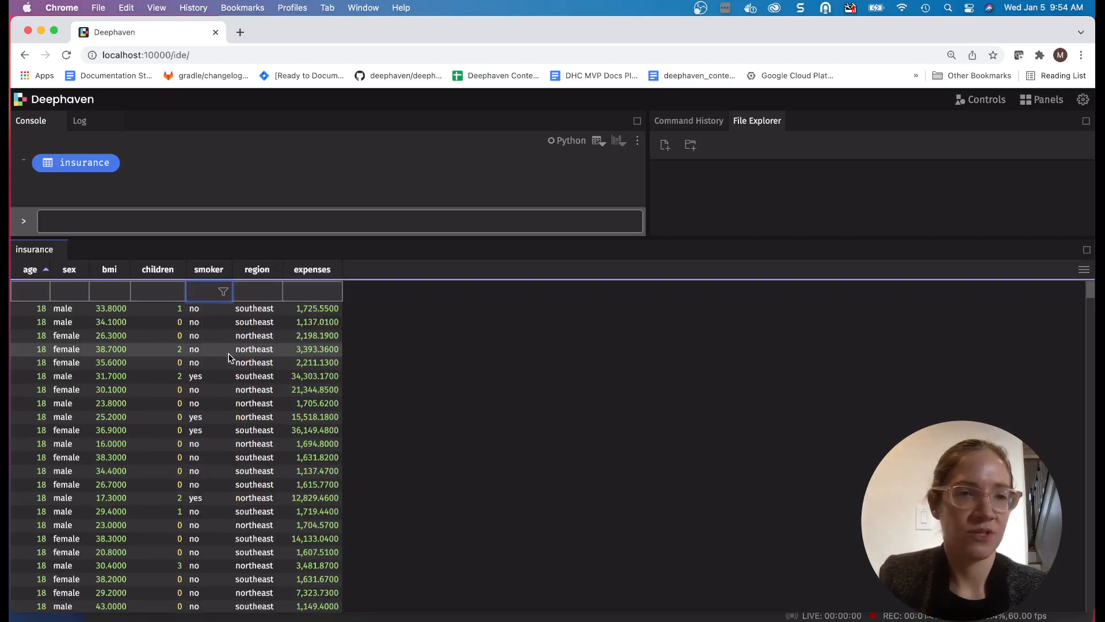
{"action": "type", "text": "yes"}
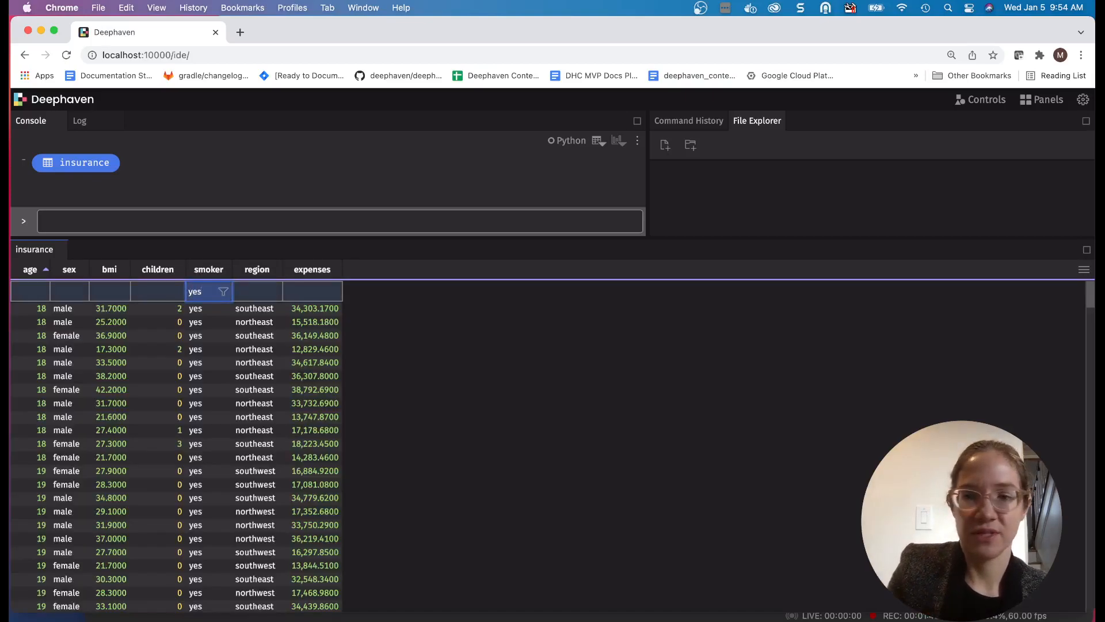
- Change the quick filter on the smoker column to no
{"action": "key", "text": "BackSpace"}
{"action": "key", "text": "BackSpace"}
{"action": "key", "text": "BackSpace"}
{"action": "type", "text": "no"}
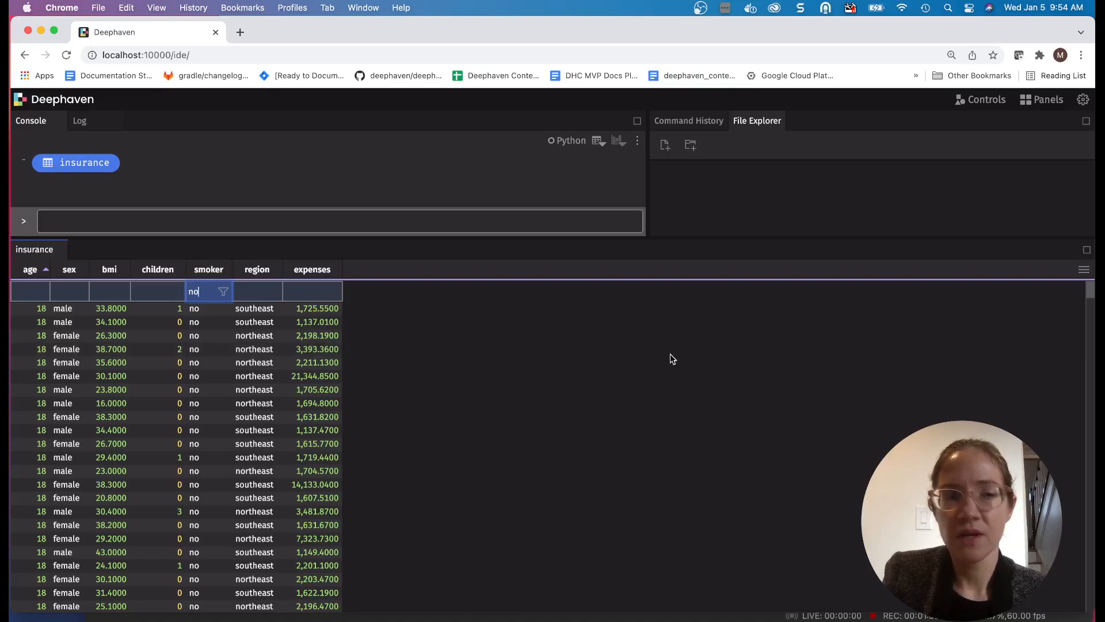
- Add an Input Filter control for the sex column and set its value to female
{"action": "left_click", "coordinate": [991, 106]}
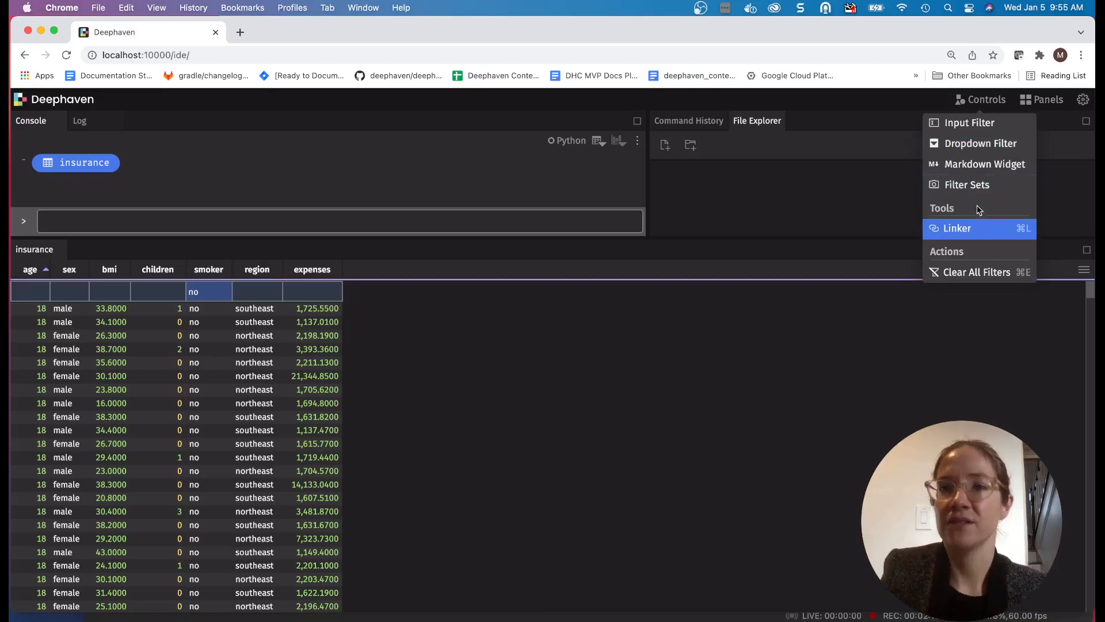
{"action": "left_click", "coordinate": [983, 123]}
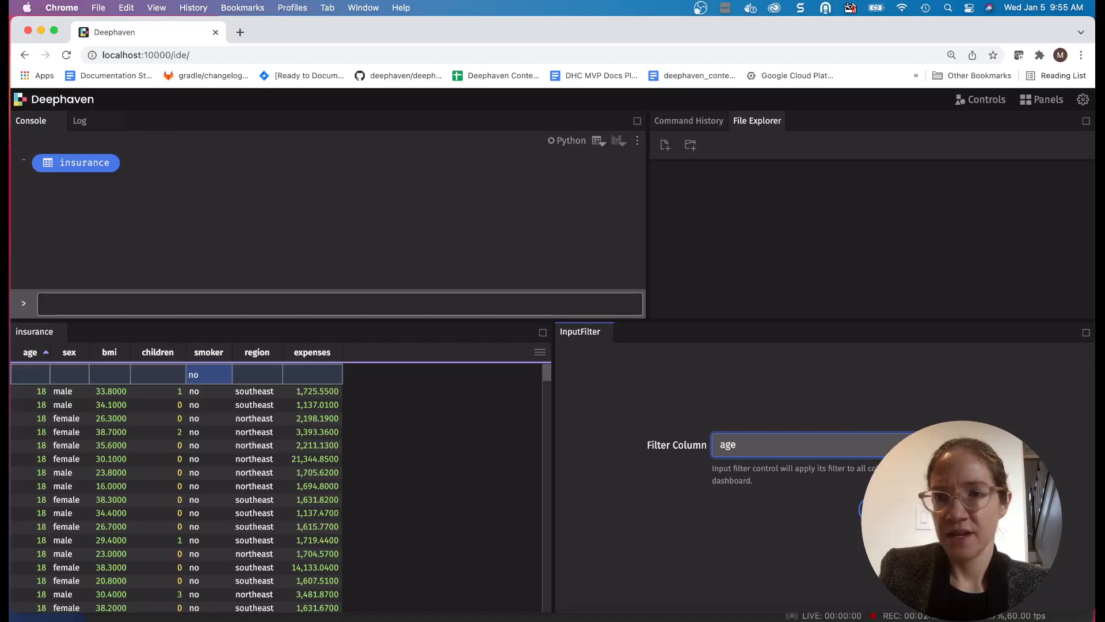
{"action": "left_click", "coordinate": [932, 445]}
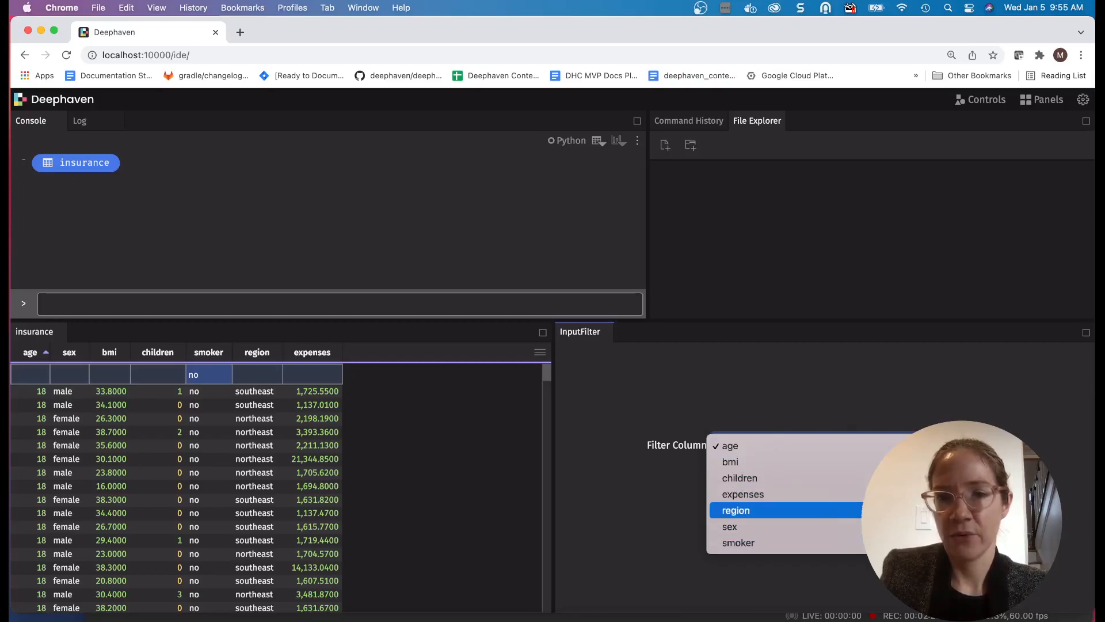
{"action": "left_click", "coordinate": [921, 526]}
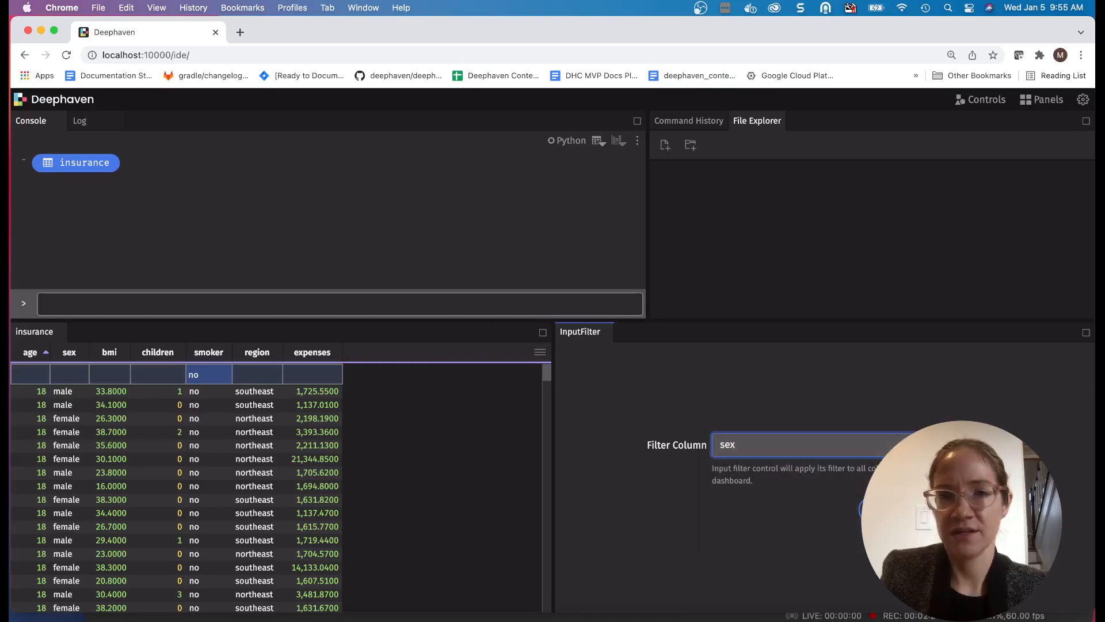
{"action": "left_click", "coordinate": [973, 510]}
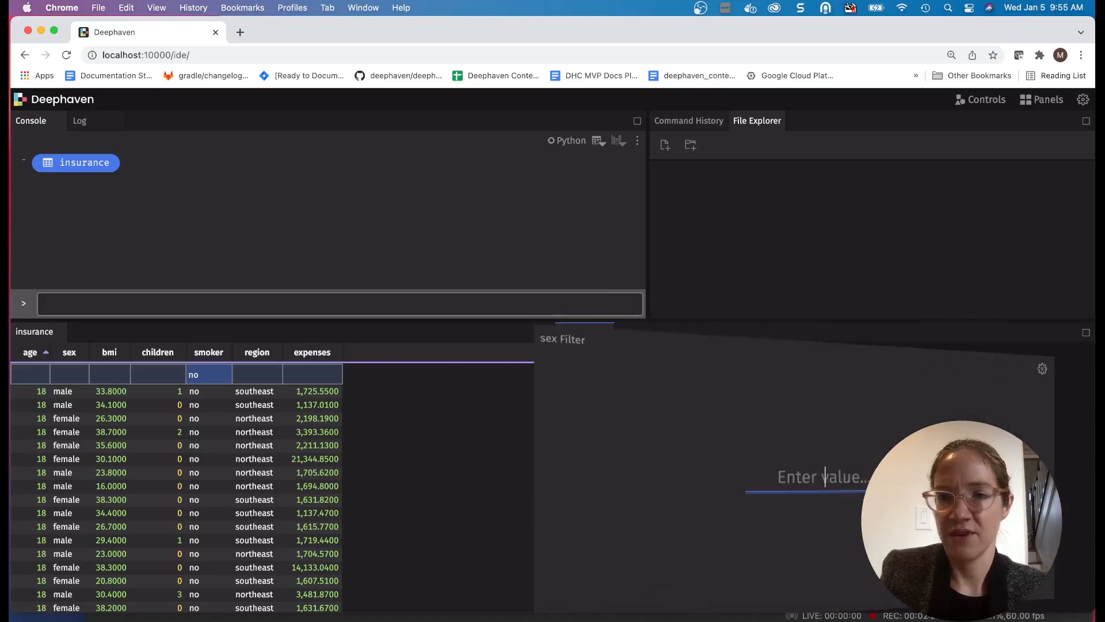
{"action": "type", "text": "female"}
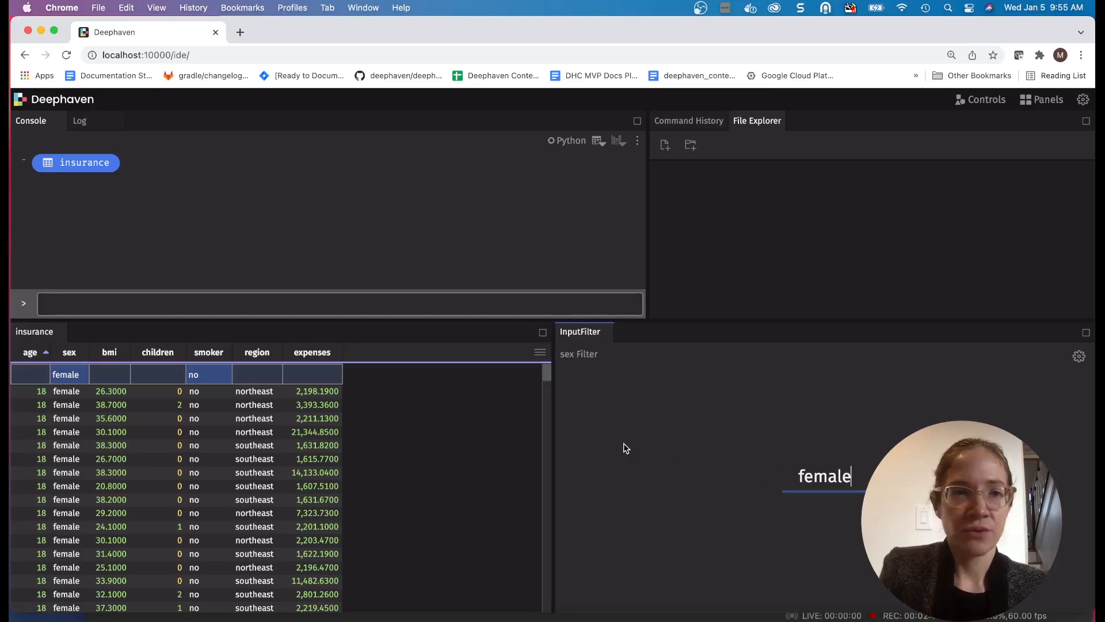
- Create a synced line chart from the insurance table with age on the X-axis and bmi as the series
{"action": "left_click", "coordinate": [541, 353]}
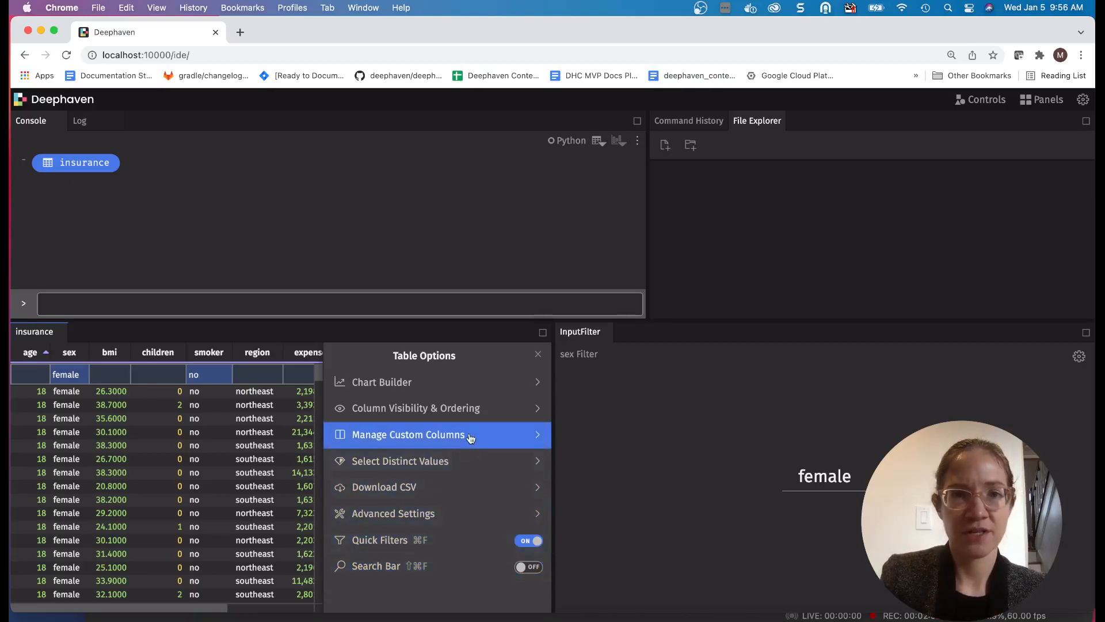
{"action": "left_click", "coordinate": [473, 382]}
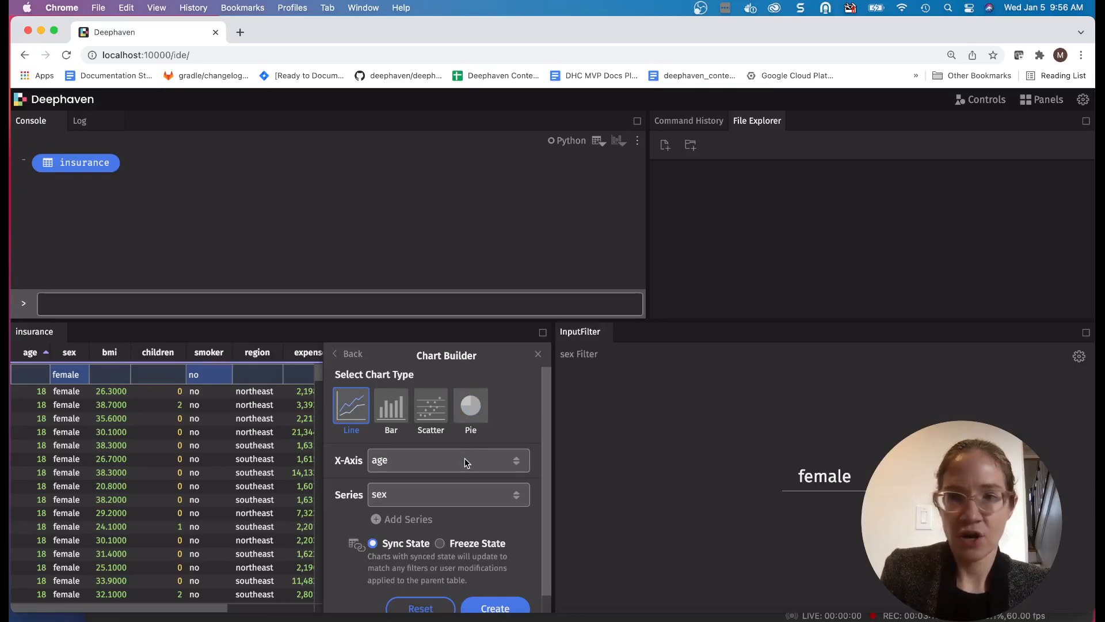
{"action": "left_click", "coordinate": [441, 495]}
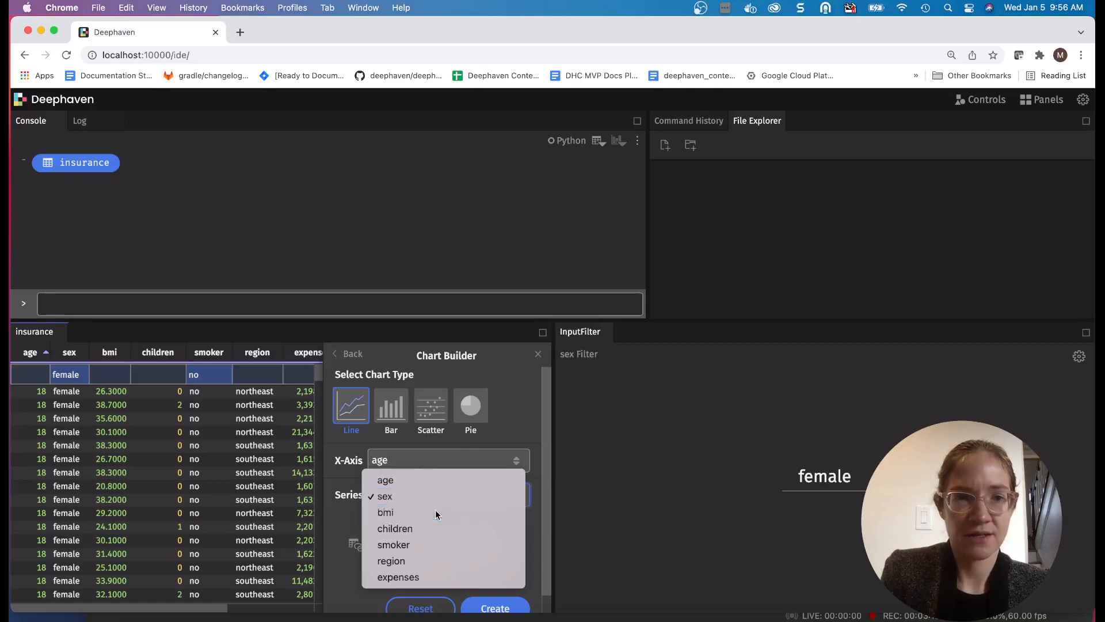
{"action": "left_click", "coordinate": [435, 513]}
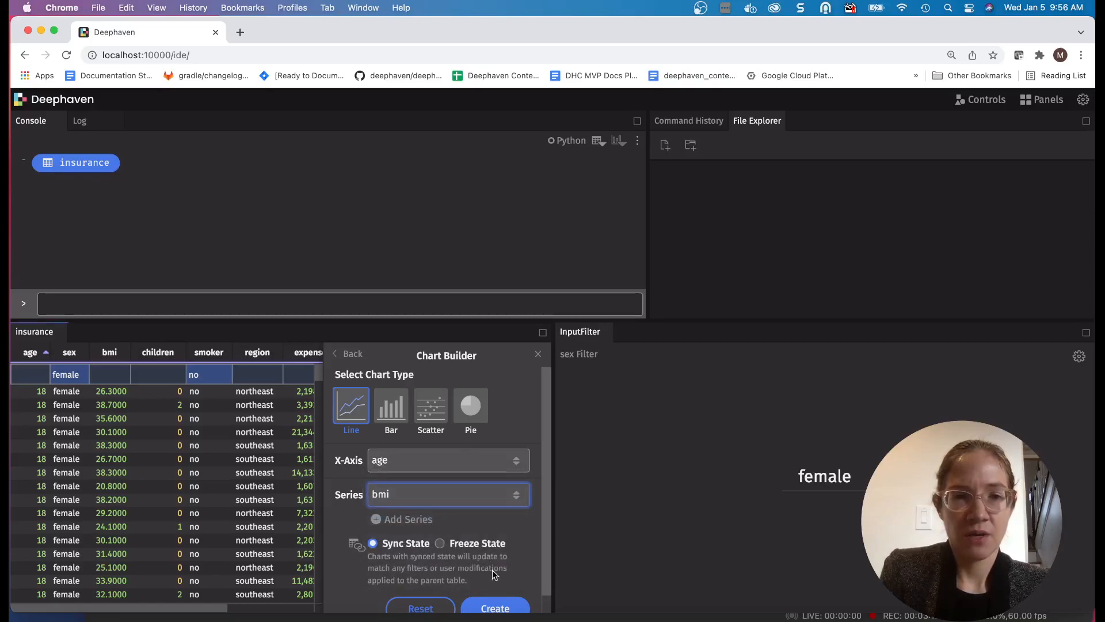
{"action": "left_click", "coordinate": [497, 605]}
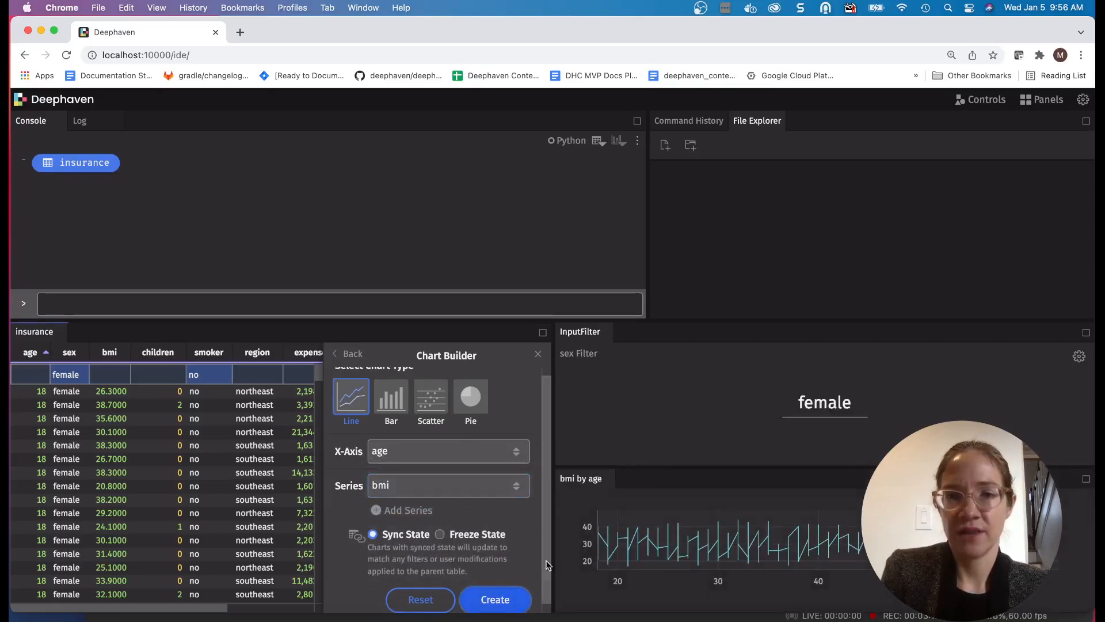
- Move the bmi by age chart beside the console and widen its area
{"action": "left_click", "coordinate": [576, 484]}
{"action": "left_click_drag", "start_coordinate": [575, 484], "coordinate": [496, 194]}
{"action": "left_click_drag", "start_coordinate": [650, 202], "coordinate": [780, 208]}
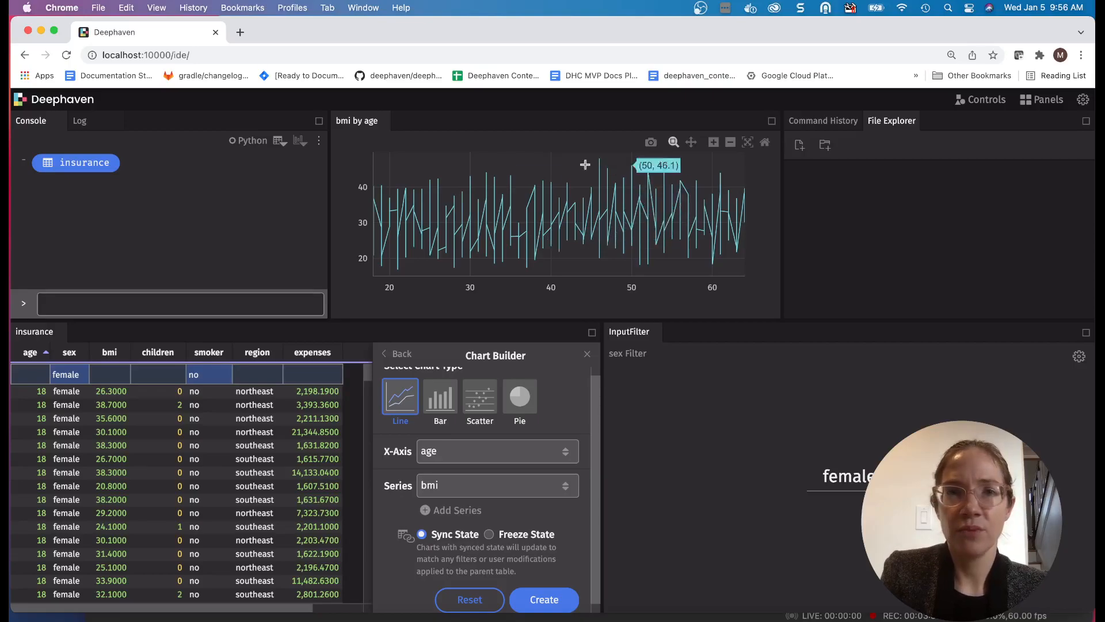
{"action": "left_click_drag", "start_coordinate": [437, 171], "coordinate": [531, 279]}
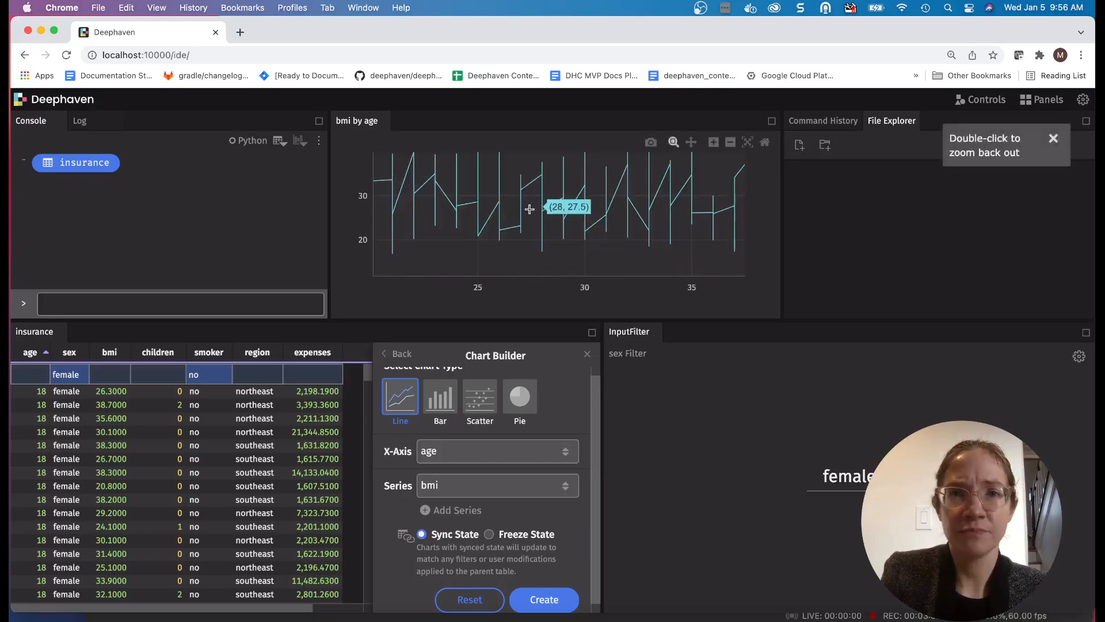
{"action": "left_click", "coordinate": [748, 144]}
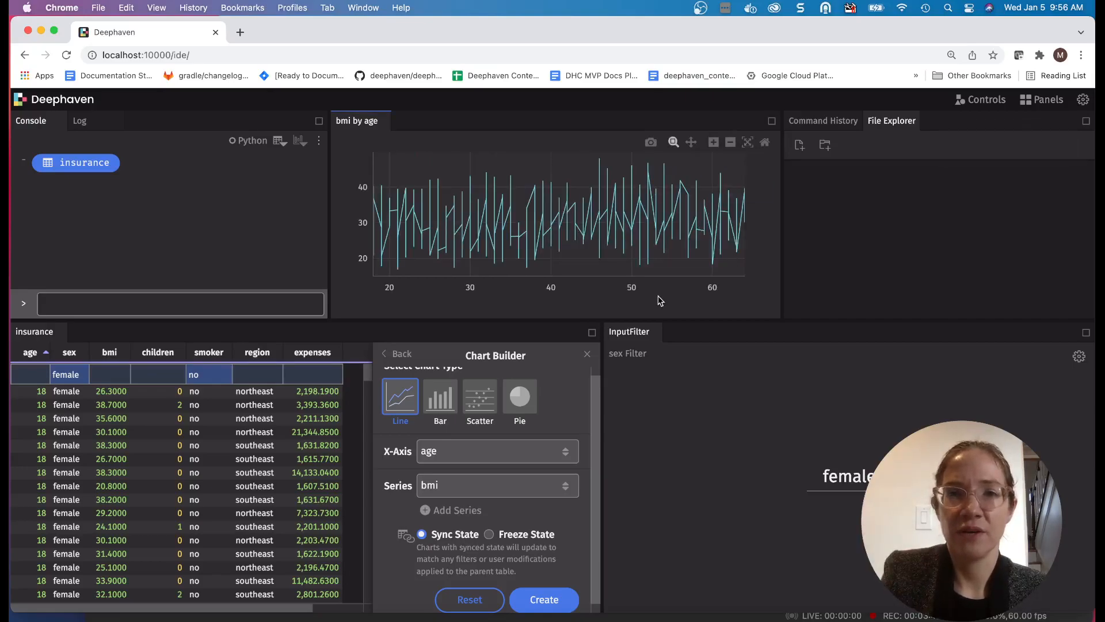
- Create a synced pie chart with region as labels and bmi as values, then close the Chart Builder
{"action": "left_click", "coordinate": [521, 398]}
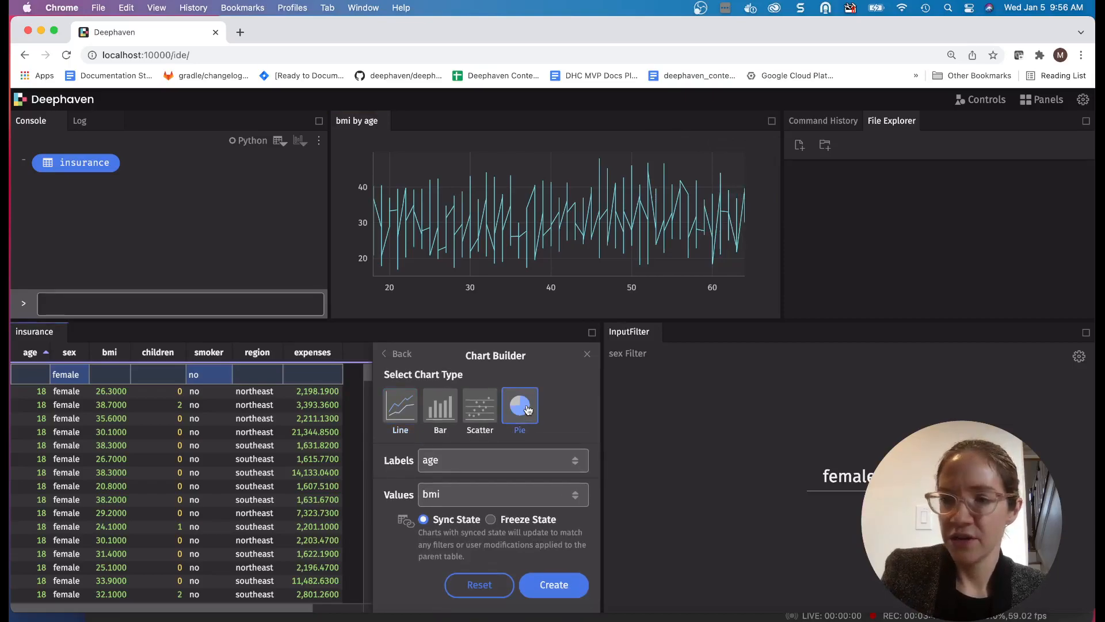
{"action": "left_click", "coordinate": [496, 459]}
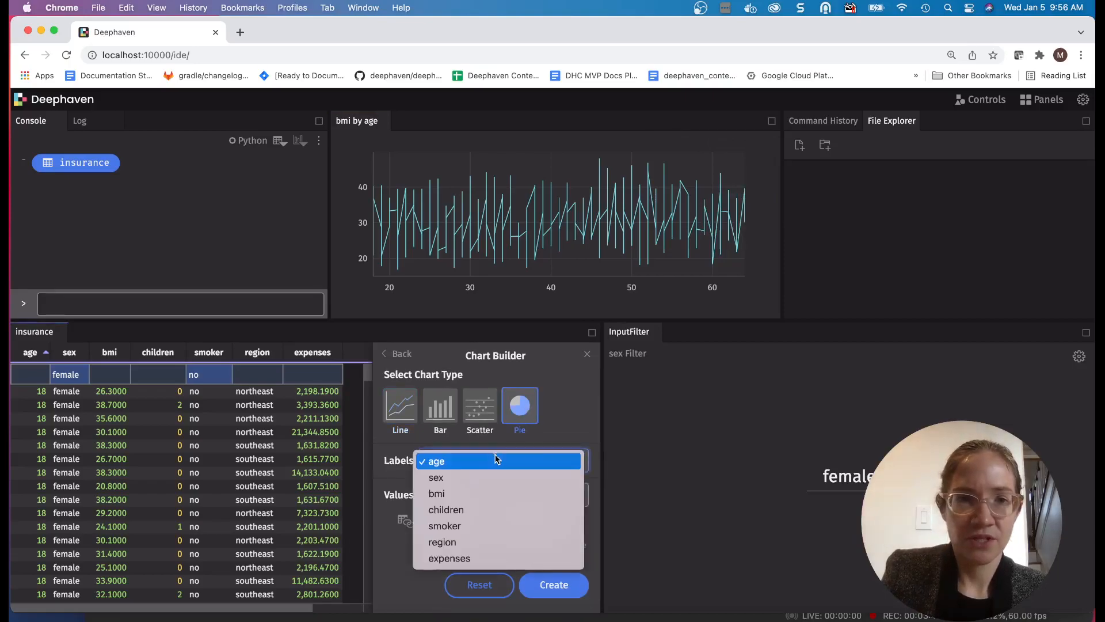
{"action": "left_click", "coordinate": [466, 543]}
{"action": "left_click", "coordinate": [468, 496]}
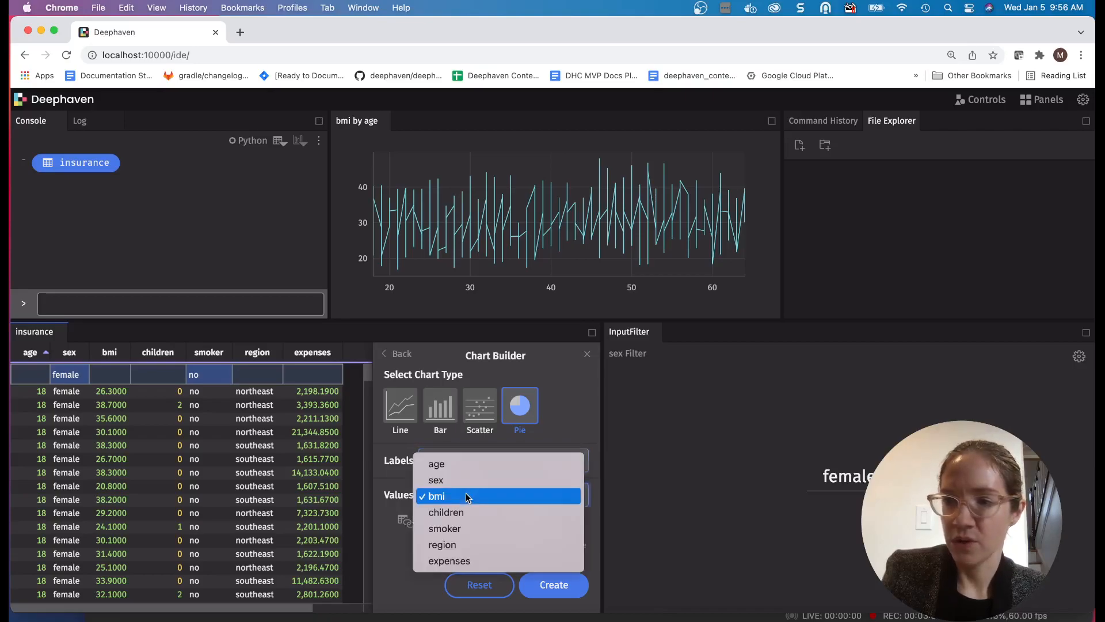
{"action": "left_click", "coordinate": [468, 496]}
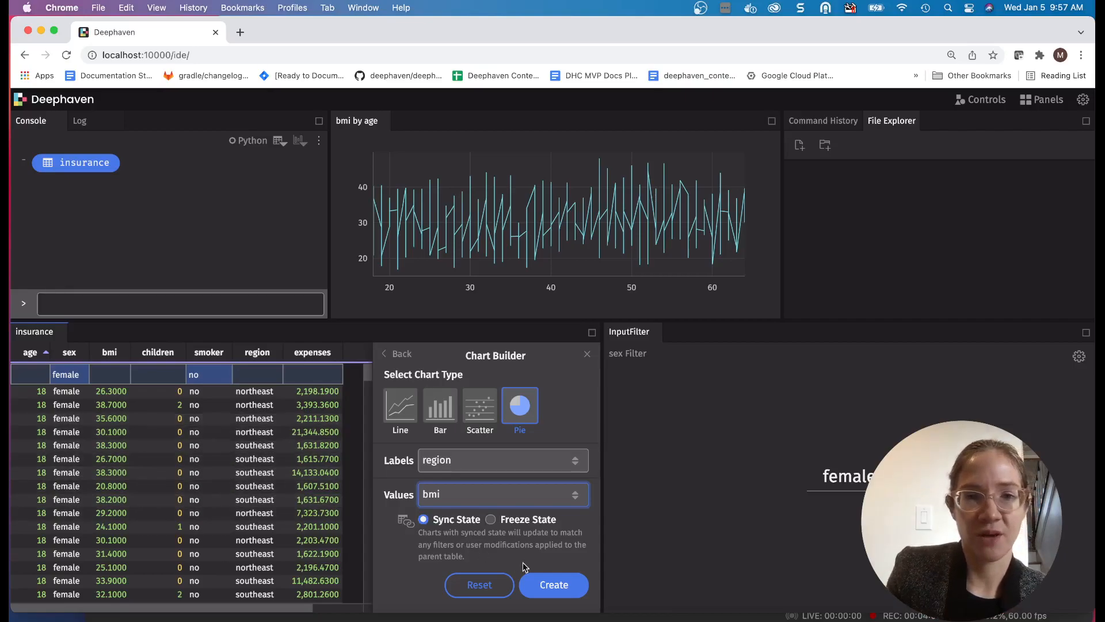
{"action": "left_click", "coordinate": [551, 591]}
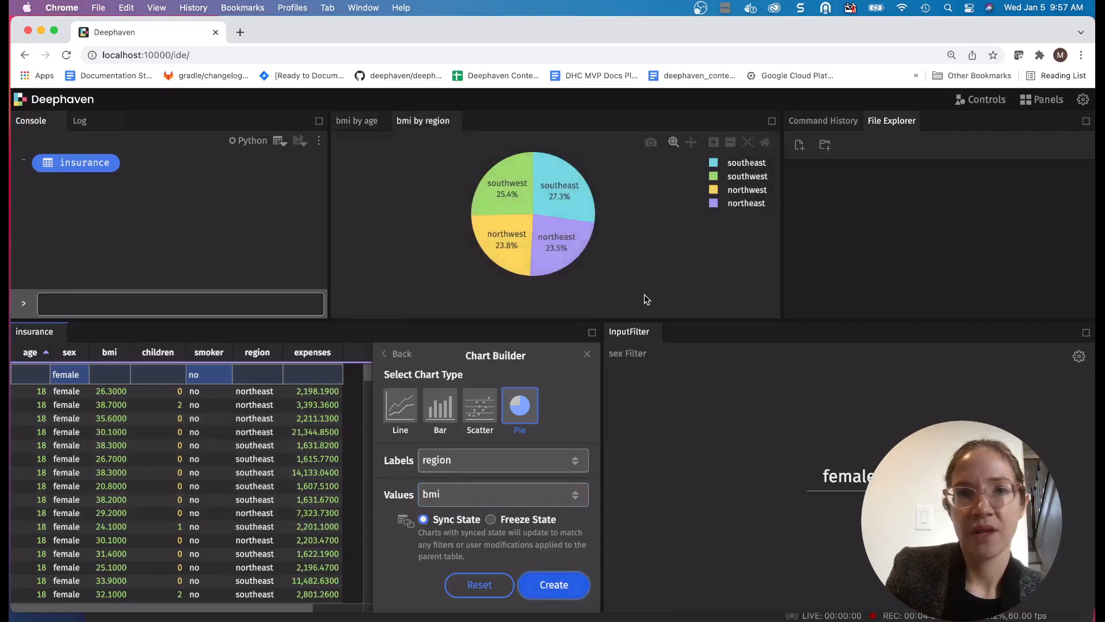
{"action": "left_click", "coordinate": [587, 353]}
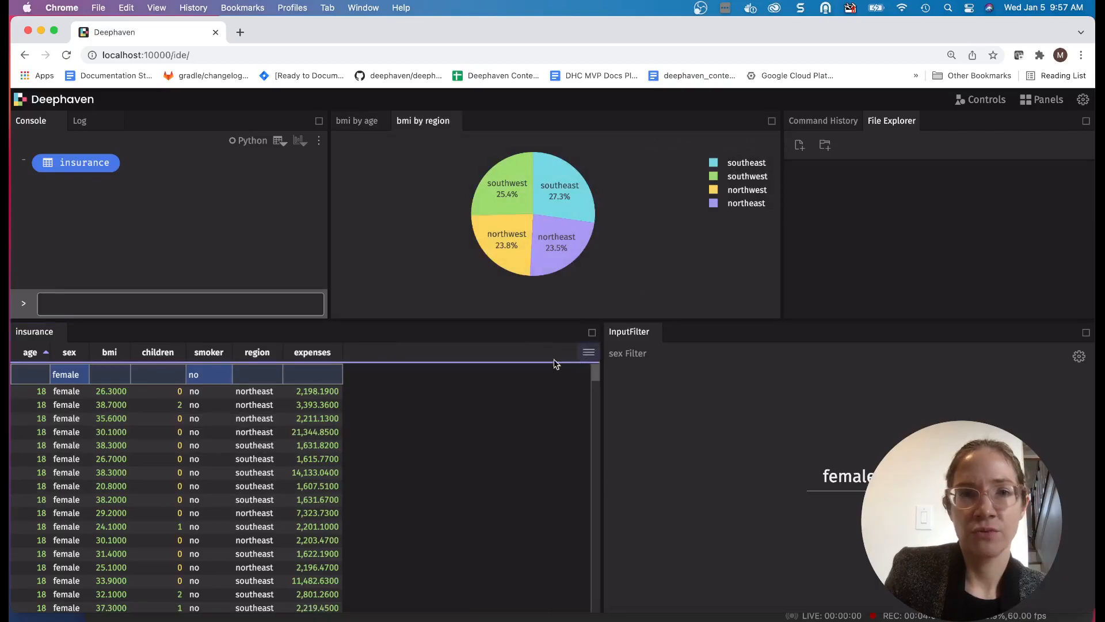
- Set the sex Input Filter value to male
{"action": "left_click", "coordinate": [849, 478]}
{"action": "double_click", "coordinate": [850, 478]}
{"action": "type", "text": "male"}
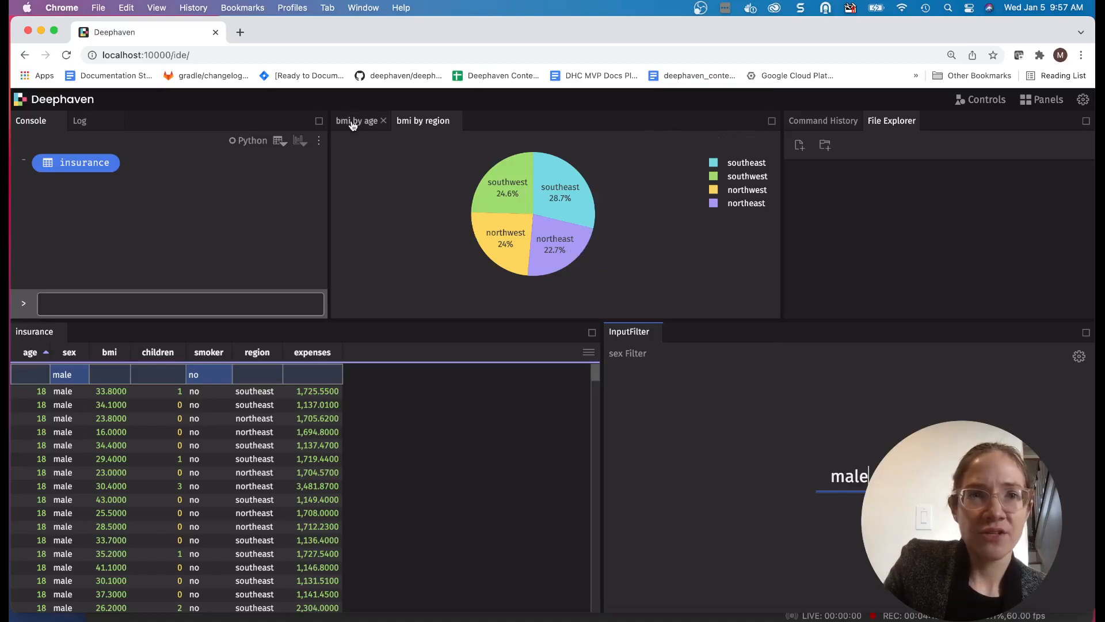
- Move the bmi by region chart between the insurance table and the Input Filter, widening the chart area while keeping all table columns visible
{"action": "left_click_drag", "start_coordinate": [417, 120], "coordinate": [491, 437]}
{"action": "left_click_drag", "start_coordinate": [603, 449], "coordinate": [818, 449]}
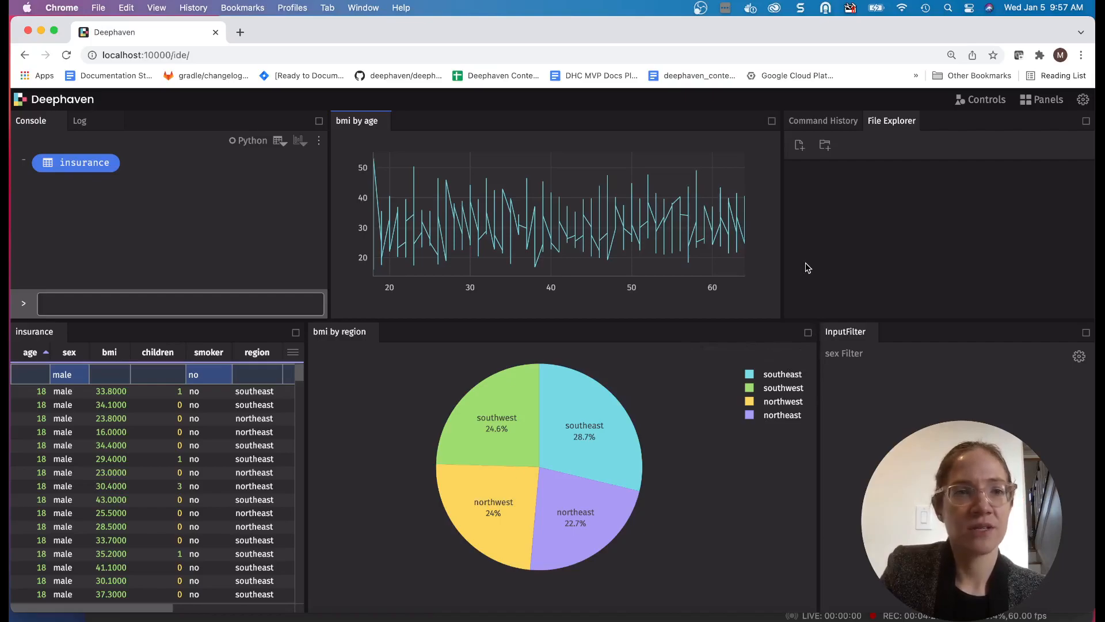
{"action": "left_click_drag", "start_coordinate": [306, 494], "coordinate": [361, 495]}
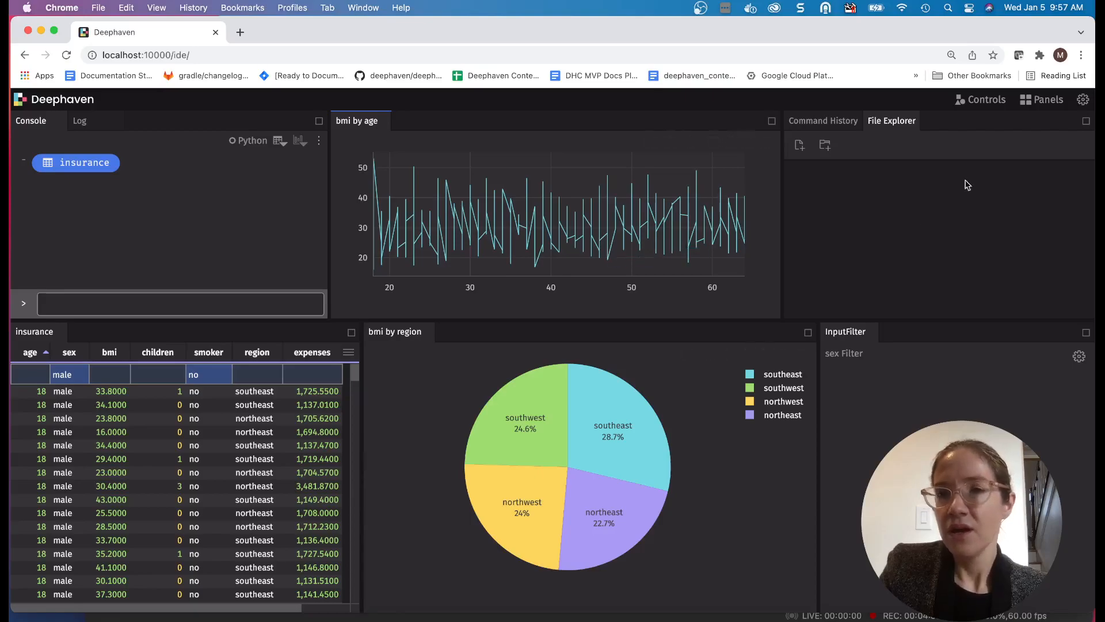
- Clear all filters, and add a Filter Sets control with a saved filter set for Smoker
{"action": "left_click", "coordinate": [987, 102]}
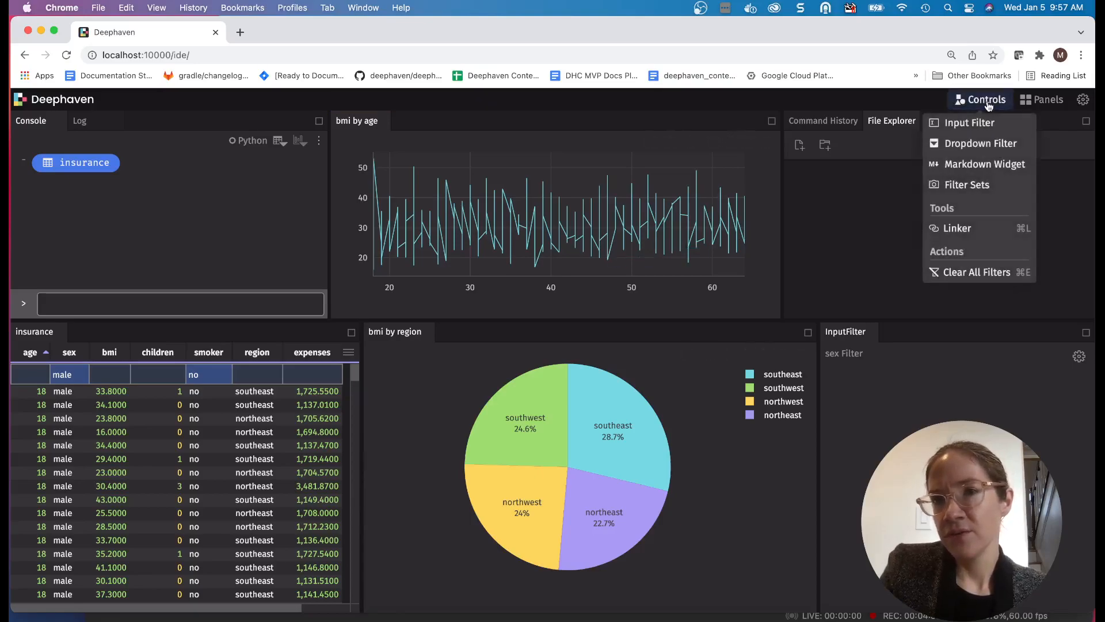
{"action": "left_click", "coordinate": [1002, 277]}
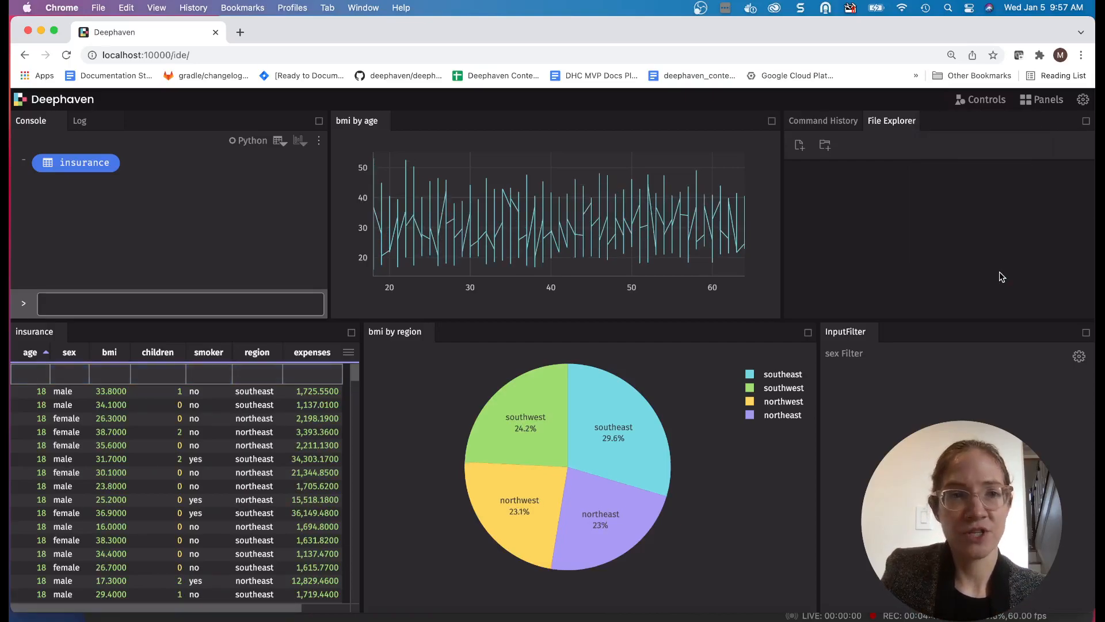
{"action": "left_click", "coordinate": [988, 102]}
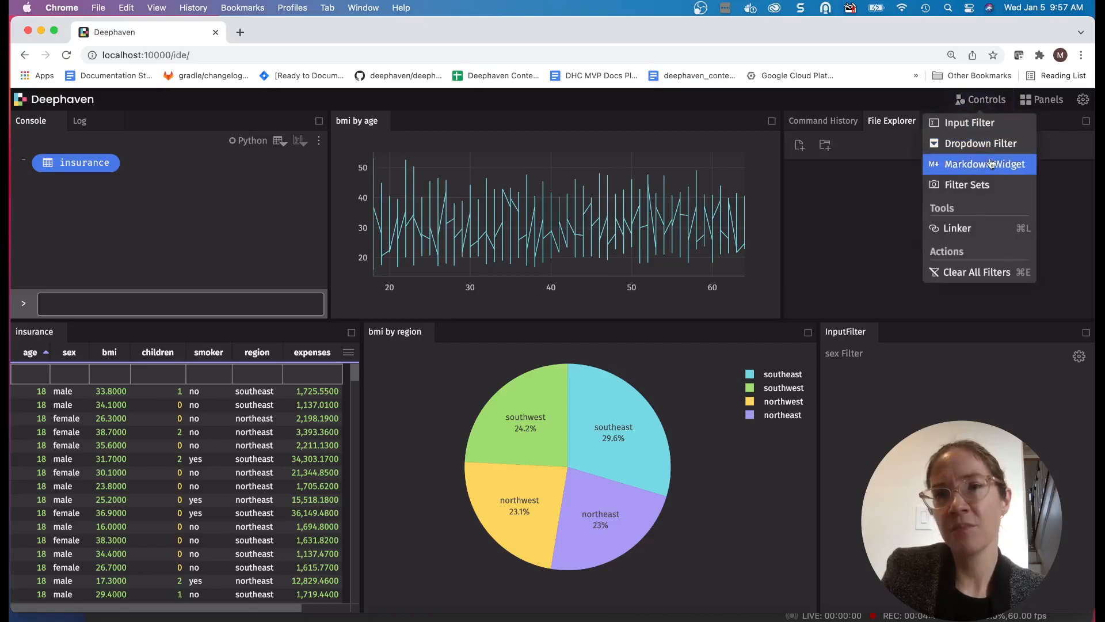
{"action": "left_click", "coordinate": [990, 187]}
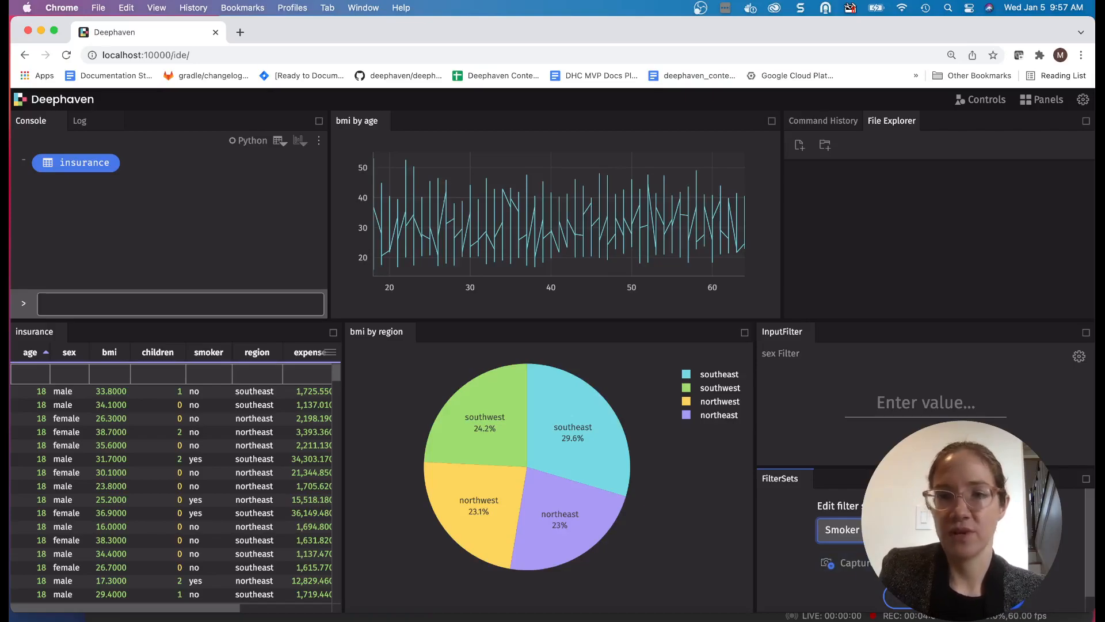
{"action": "left_click", "coordinate": [992, 596]}
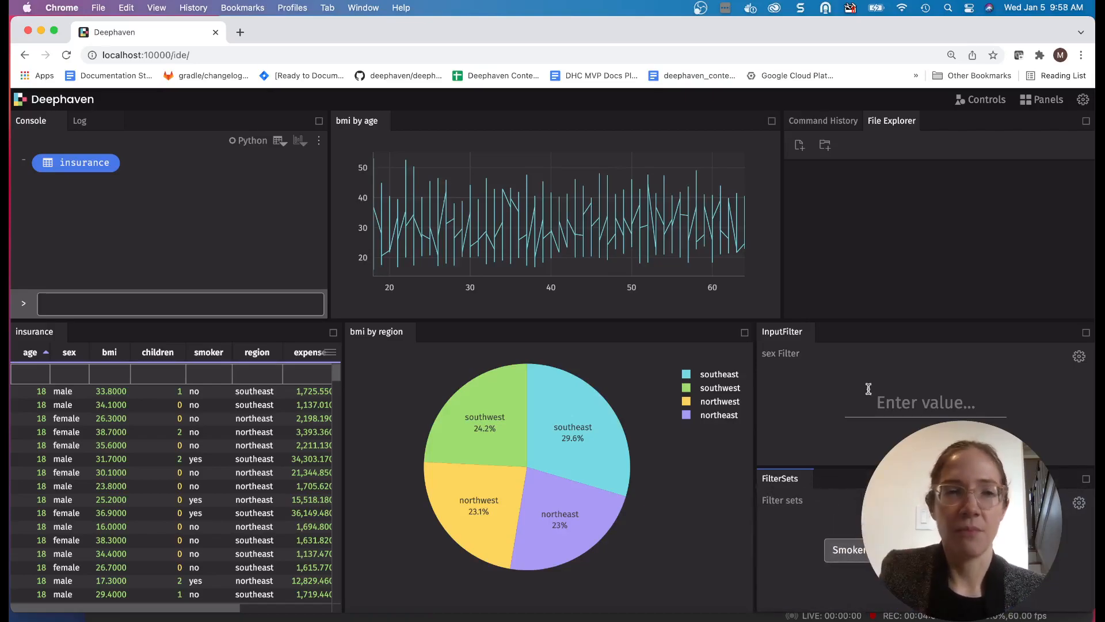